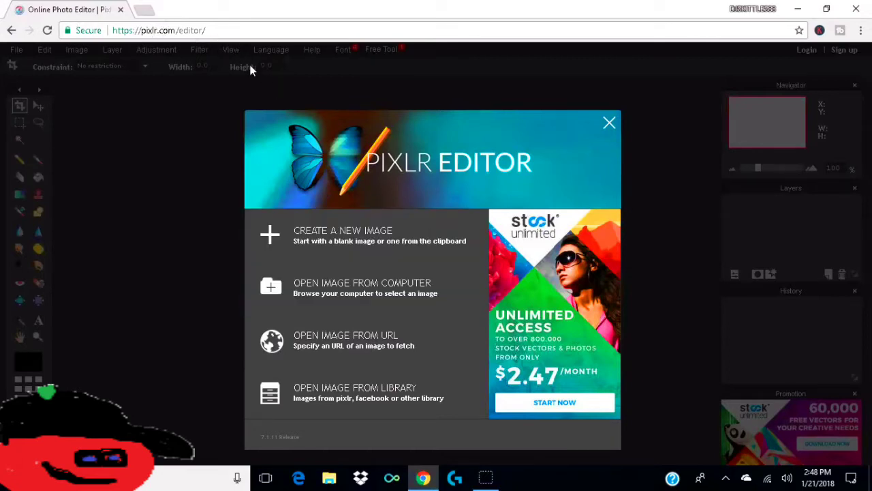
Step: Create a new transparent 1920 × 1080 image named 'facecam'
click(351, 237)
double_click(420, 208)
key(BackSpace)
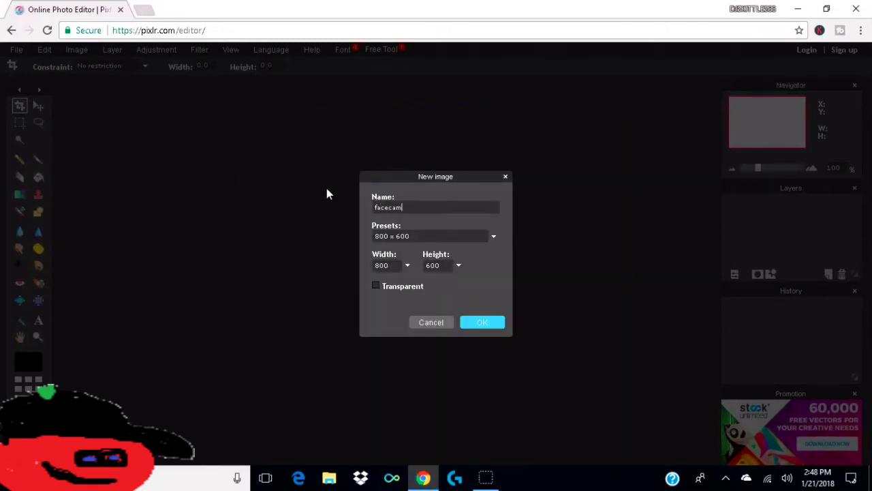
double_click(387, 266)
key(BackSpace)
text(1920)
double_click(436, 265)
key(BackSpace)
click(391, 289)
click(480, 322)
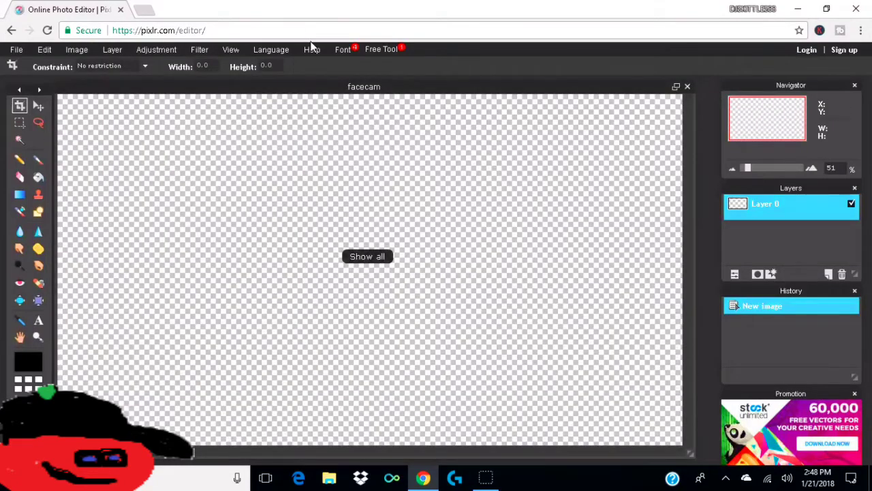
Step: Choose the Drawing tool with Fill shape off and a 50-pixel border size
click(37, 213)
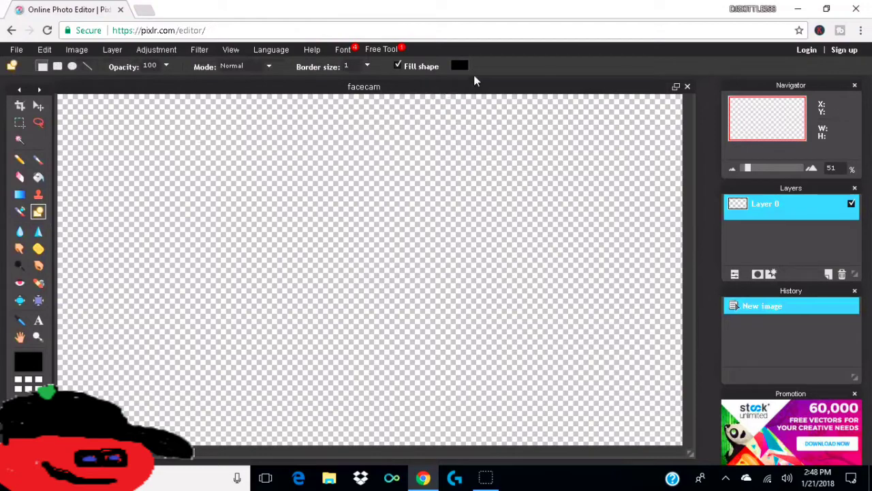
click(398, 67)
click(349, 67)
key(BackSpace)
text(50)
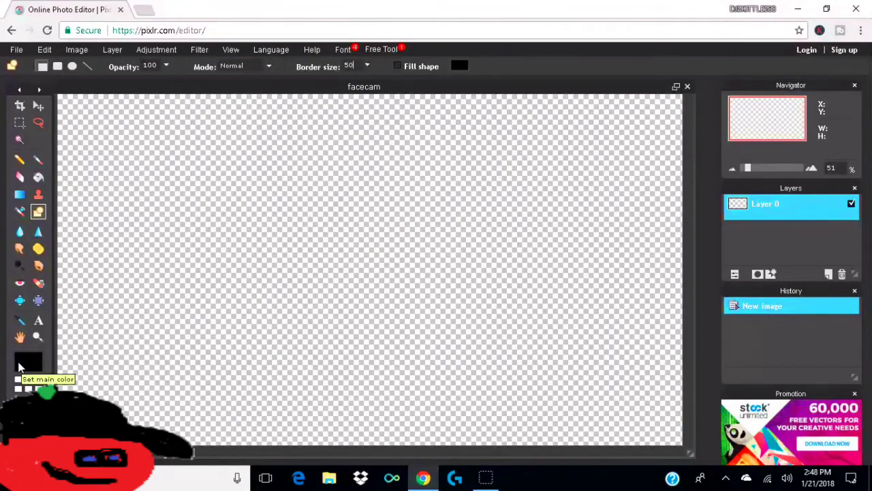
Step: Set the drawing colour to pure red (ff0000)
click(29, 365)
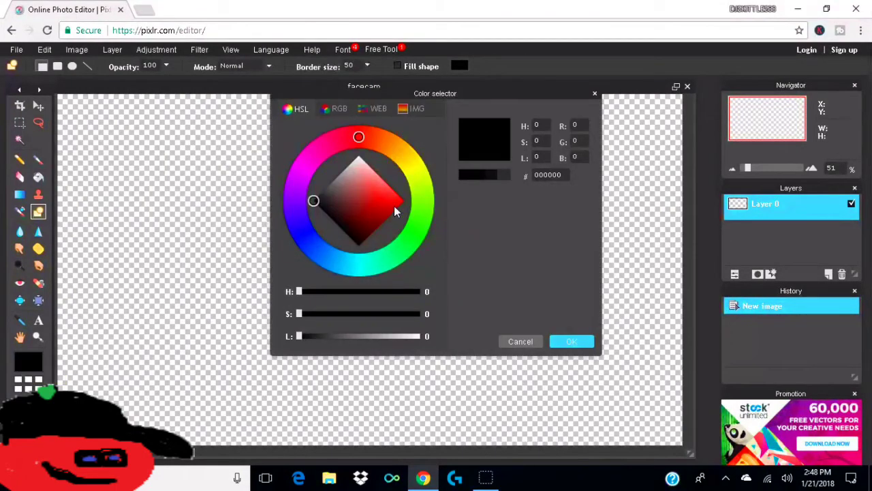
click(390, 197)
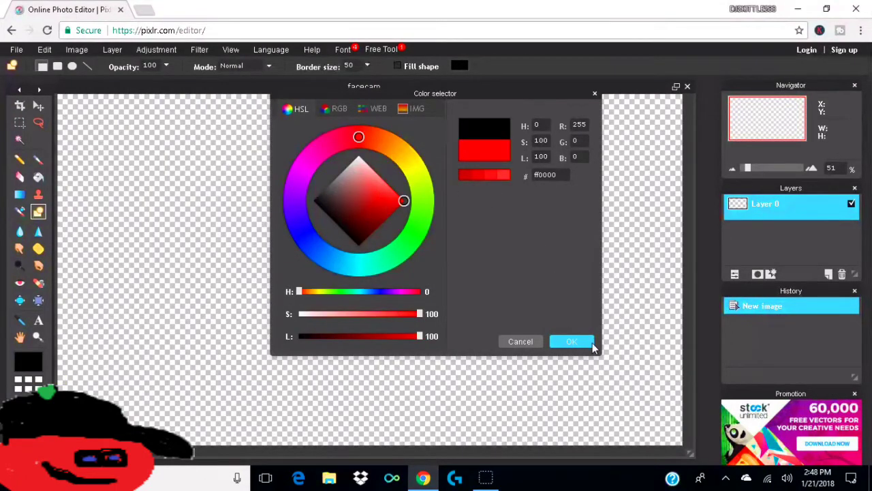
click(571, 342)
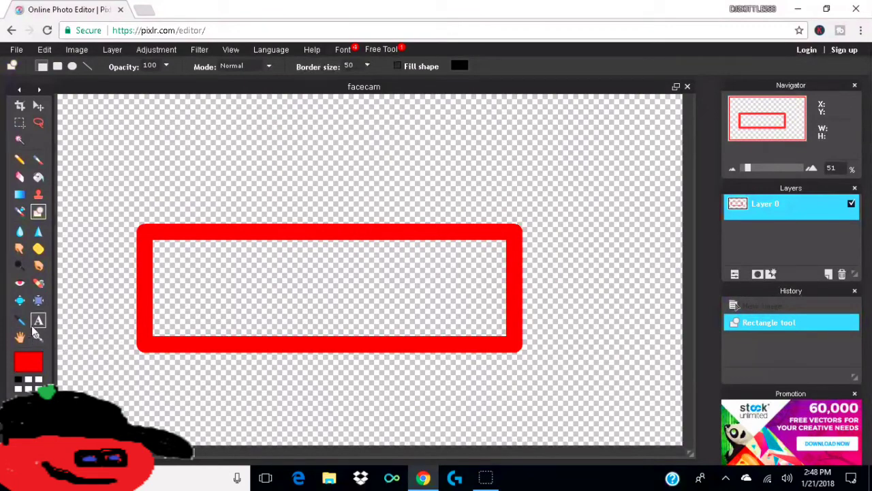
Step: Add a new layer and place text reading 'YOURNAME' on the canvas
click(828, 274)
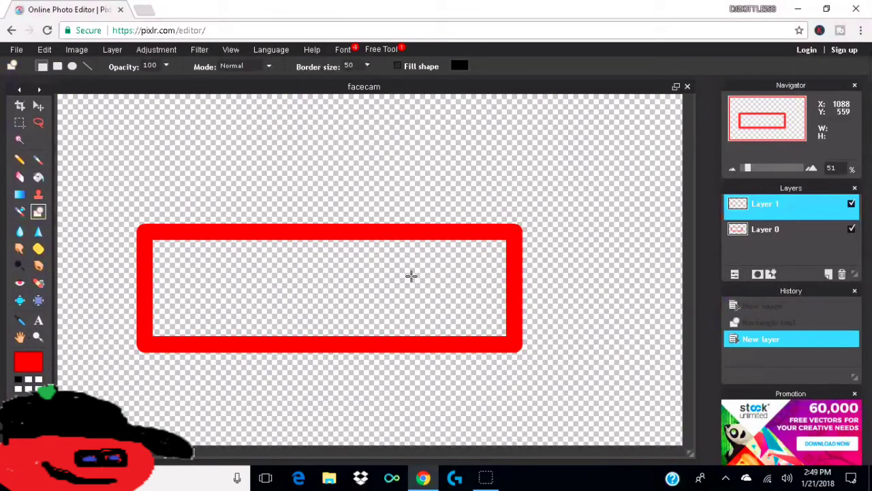
click(38, 320)
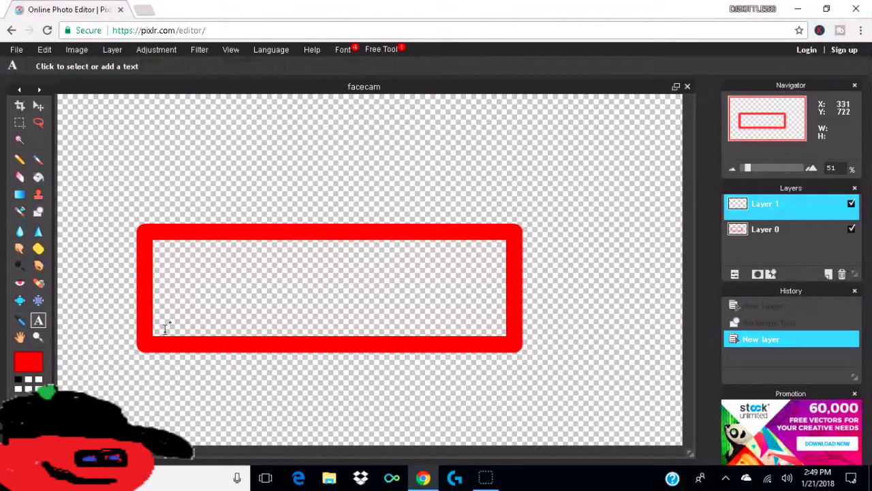
click(181, 341)
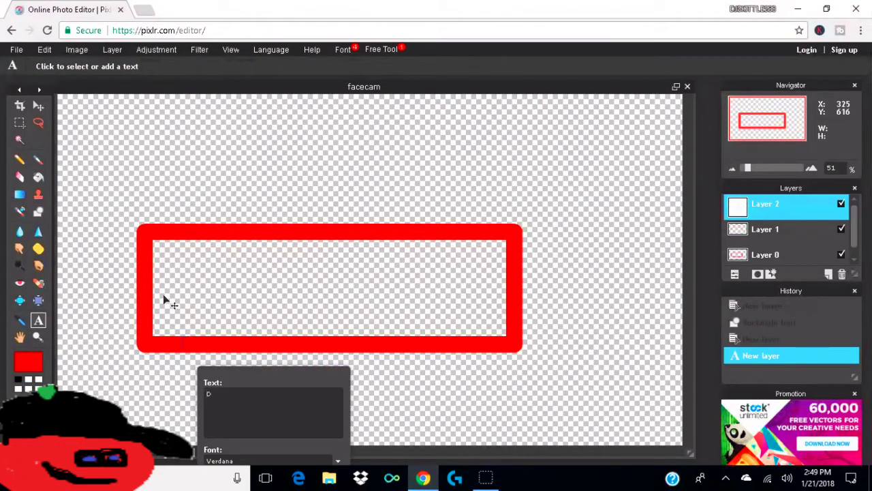
key(BackSpace)
text(YOURNAME)
Step: Make the YOURNAME text white and set its font to Plumpfull
drag(287, 385, 265, 121)
click(238, 195)
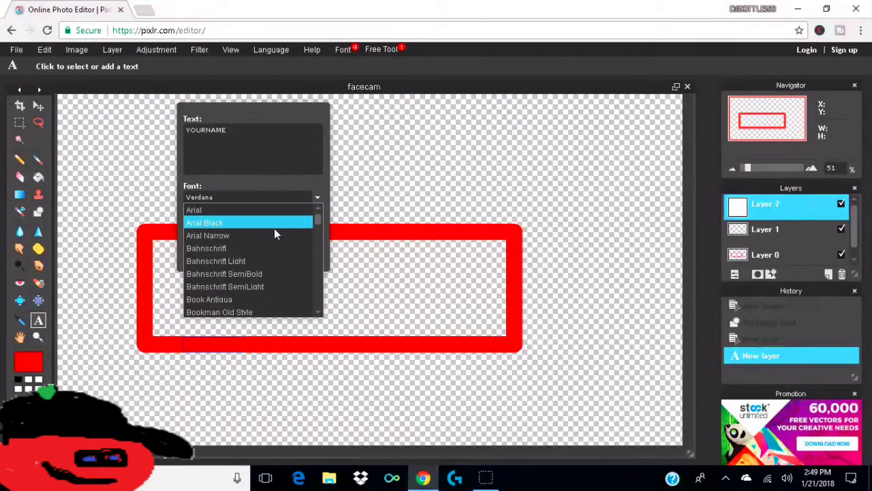
click(301, 225)
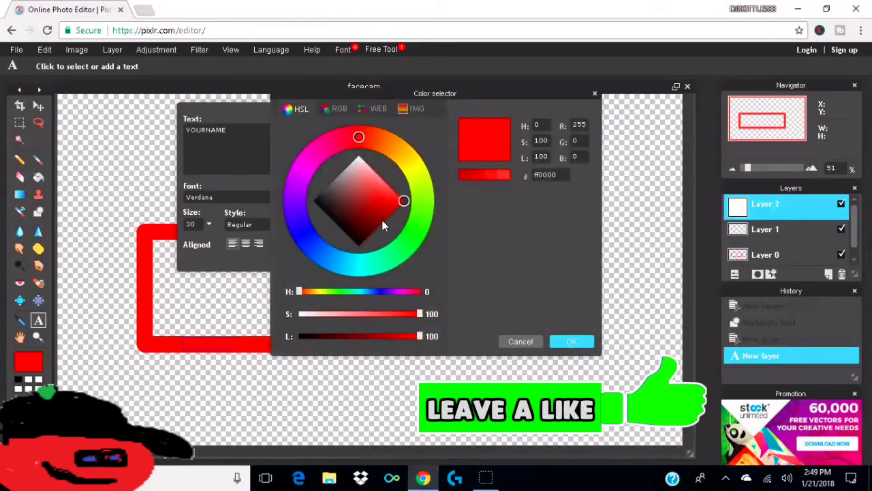
click(571, 341)
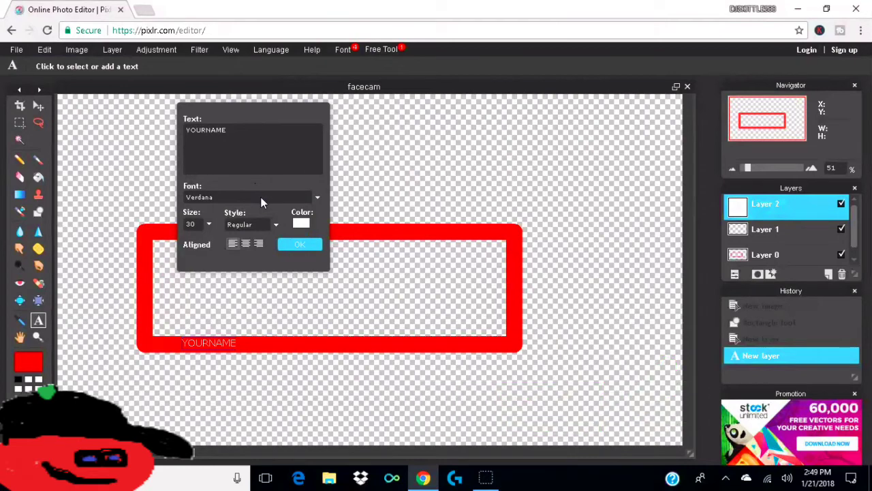
click(261, 199)
drag(317, 215, 322, 274)
click(197, 267)
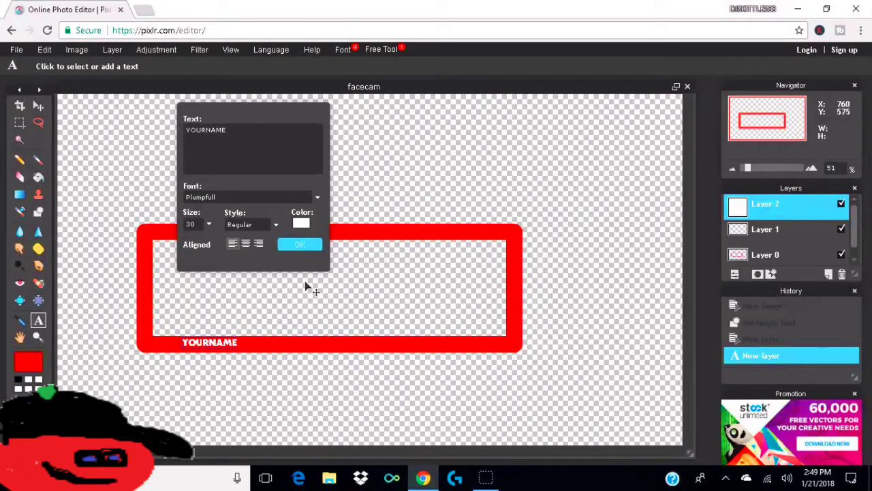
Step: Set the text size to 60 and position YOURNAME on the rectangle's bottom edge
double_click(197, 223)
key(BackSpace)
text(100)
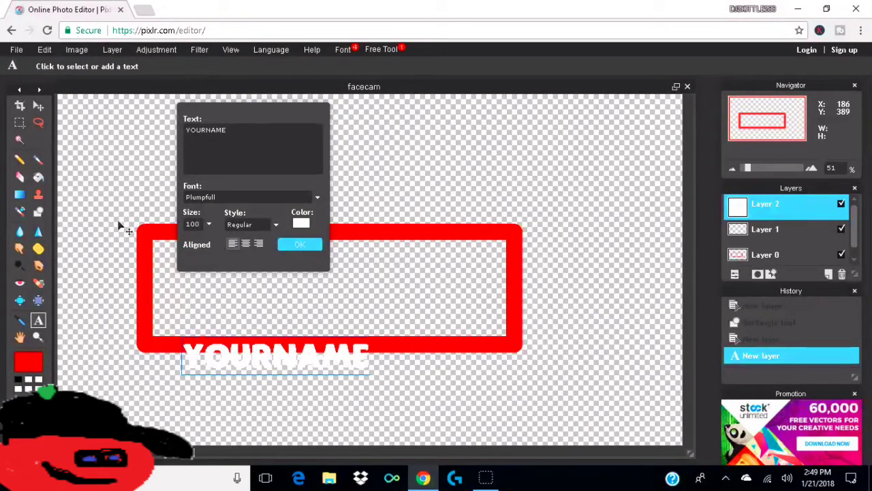
mouse_move(335, 289)
mouse_down()
mouse_move(337, 267)
mouse_move(341, 275)
mouse_up()
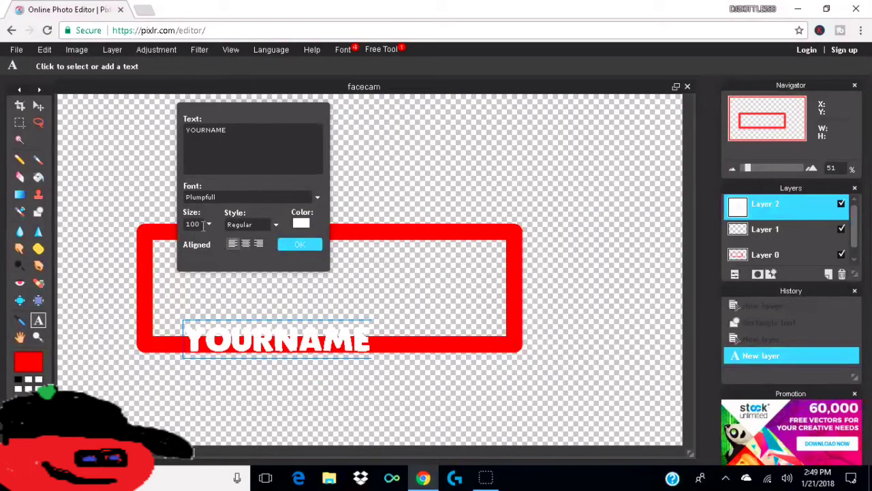
double_click(198, 224)
key(BackSpace)
text(60)
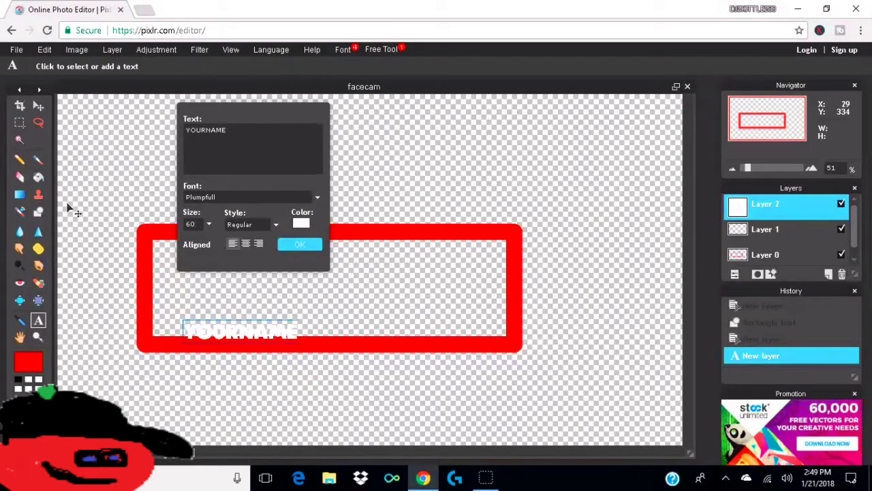
drag(246, 312, 286, 323)
Step: Commit the text and add an outer glow with full hardness and size 13
click(297, 243)
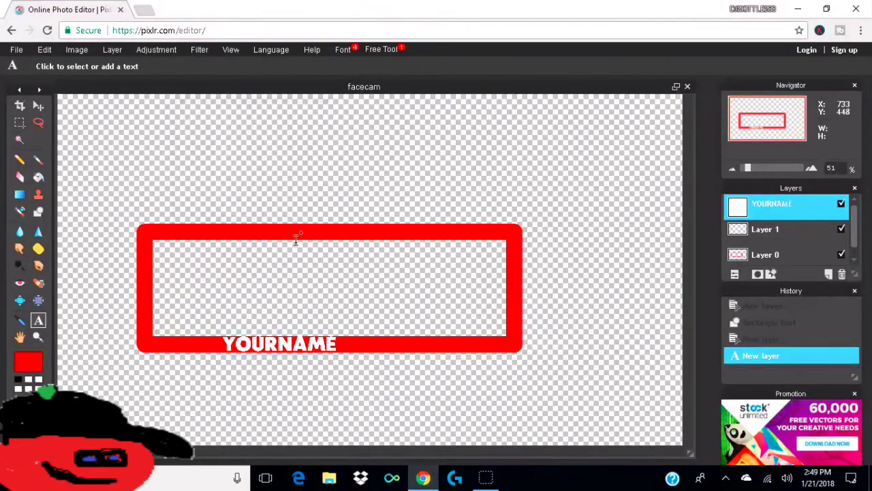
click(772, 274)
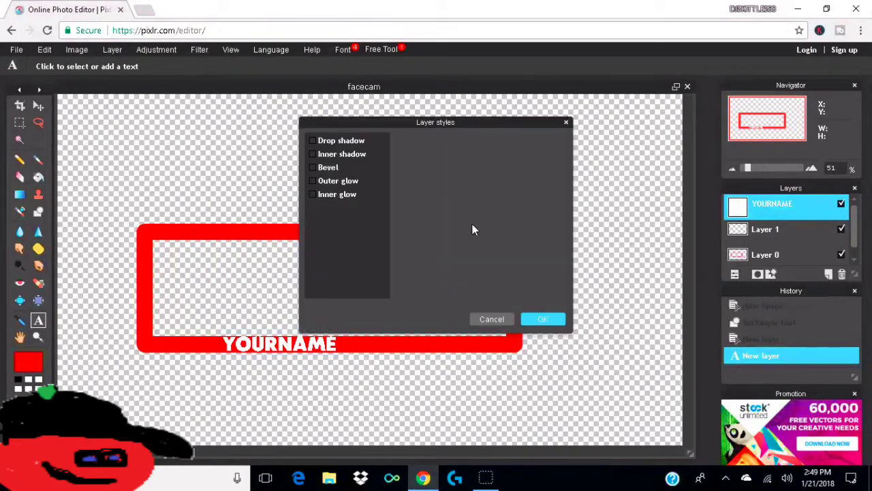
click(348, 181)
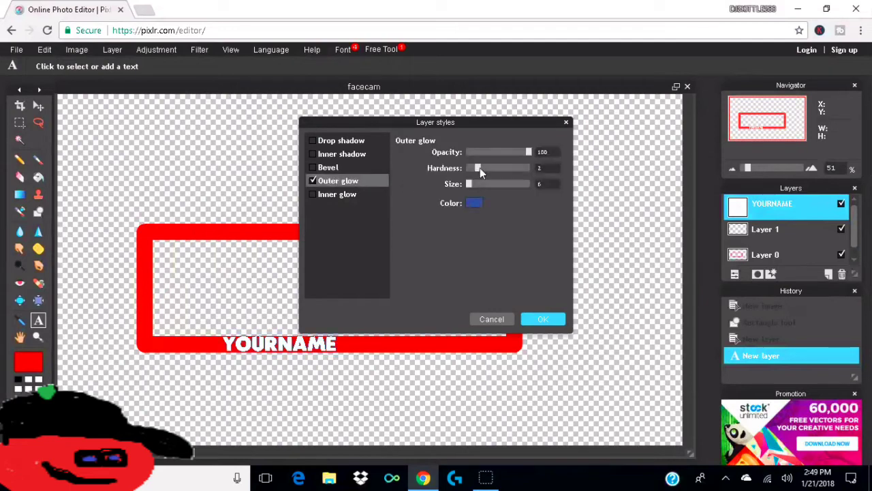
drag(480, 167, 565, 175)
click(559, 189)
key(BackSpace)
text(13)
Step: Set the outer glow colour to black and apply the layer style
click(472, 203)
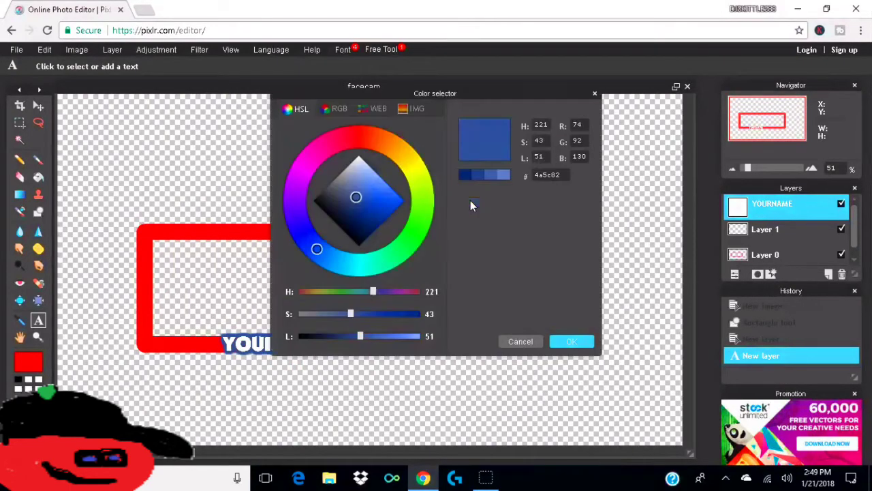
click(380, 199)
click(359, 244)
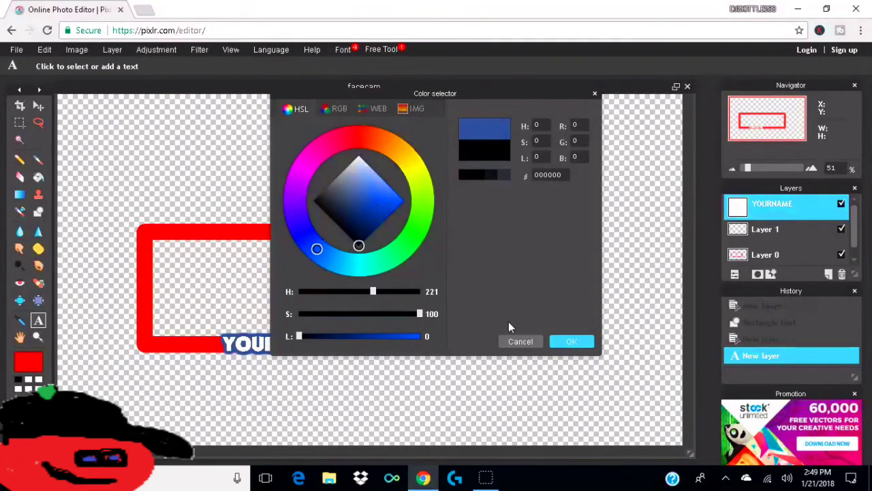
click(565, 339)
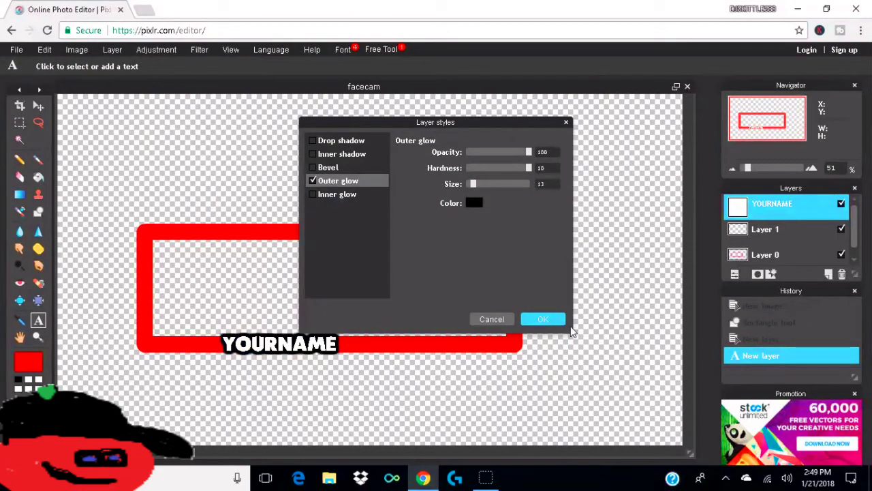
click(544, 318)
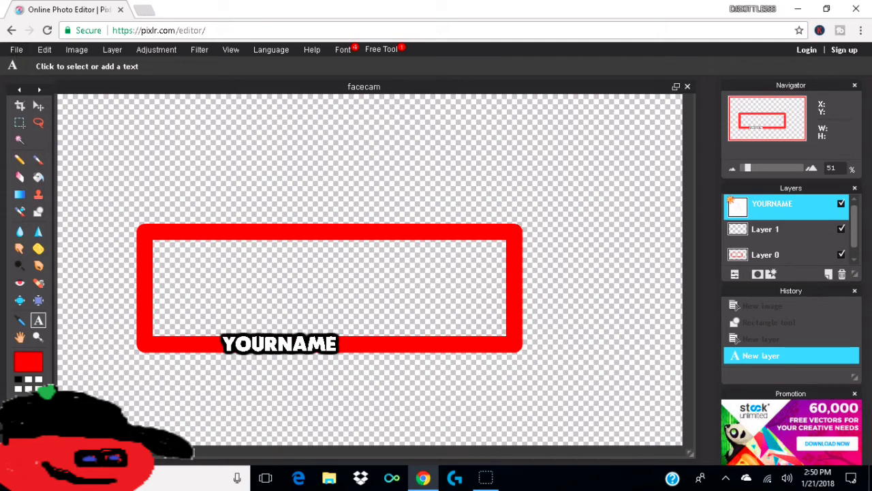
Step: Bring up the save options and choose PNG format to keep transparency
click(16, 50)
click(49, 117)
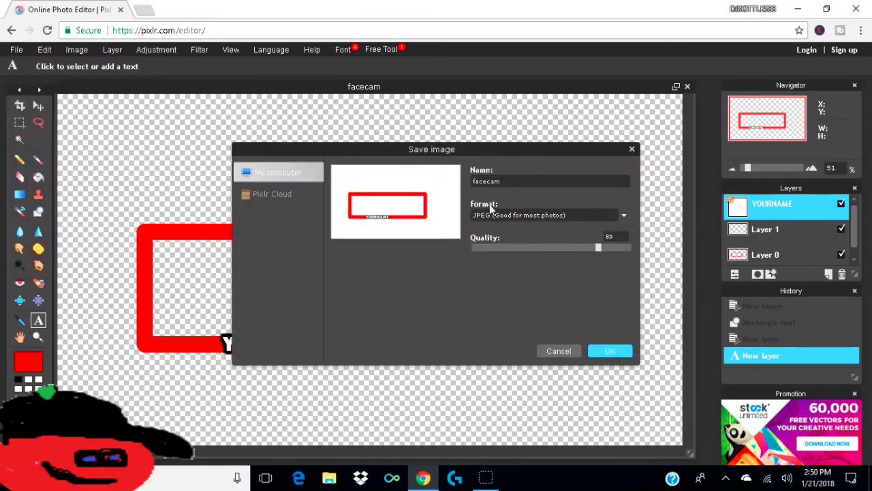
click(548, 218)
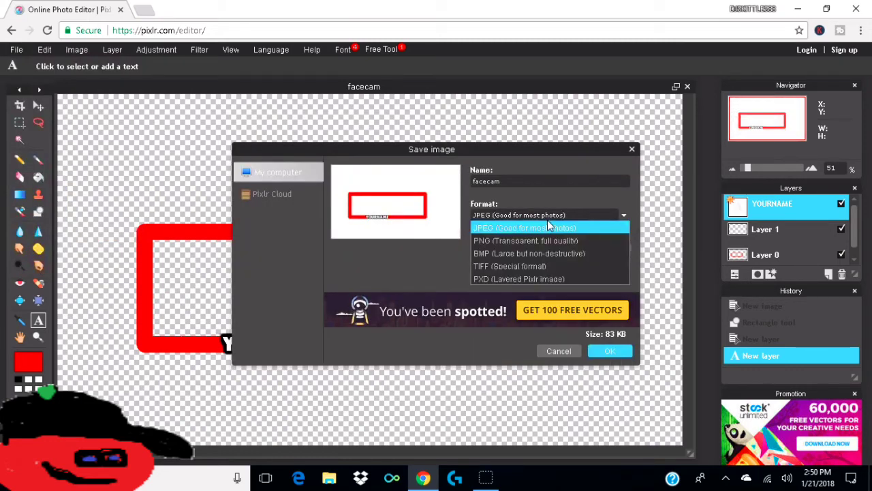
click(533, 244)
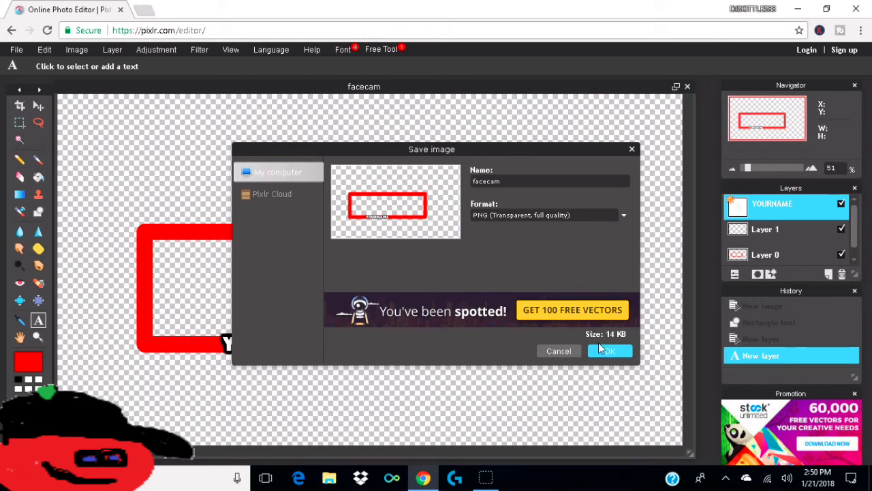
click(555, 353)
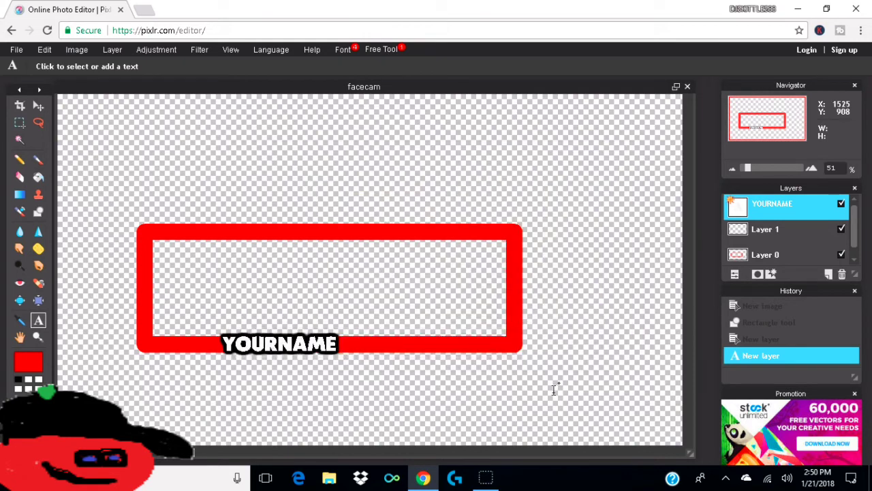